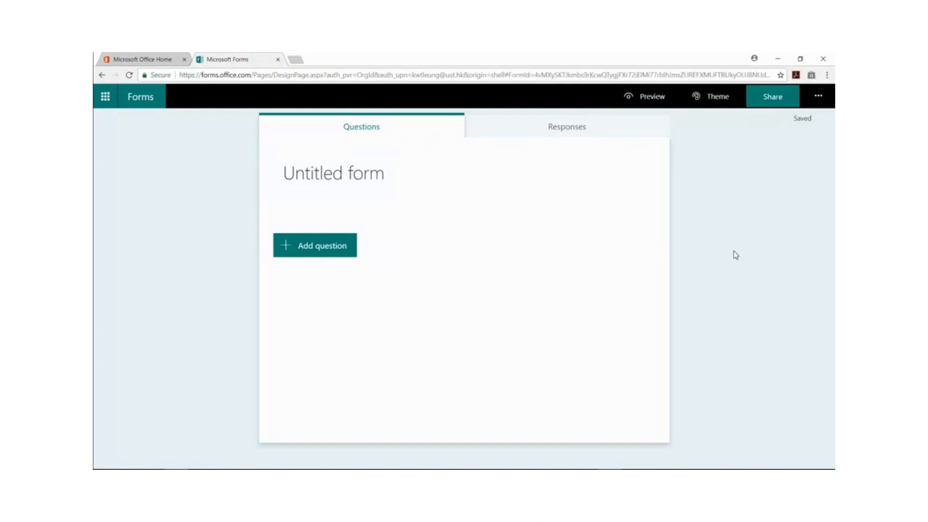
Title the form "Appliance Damage Report Form" and describe it as "An excel form to report damage or malfunctioning of home appliances.".
click(429, 200)
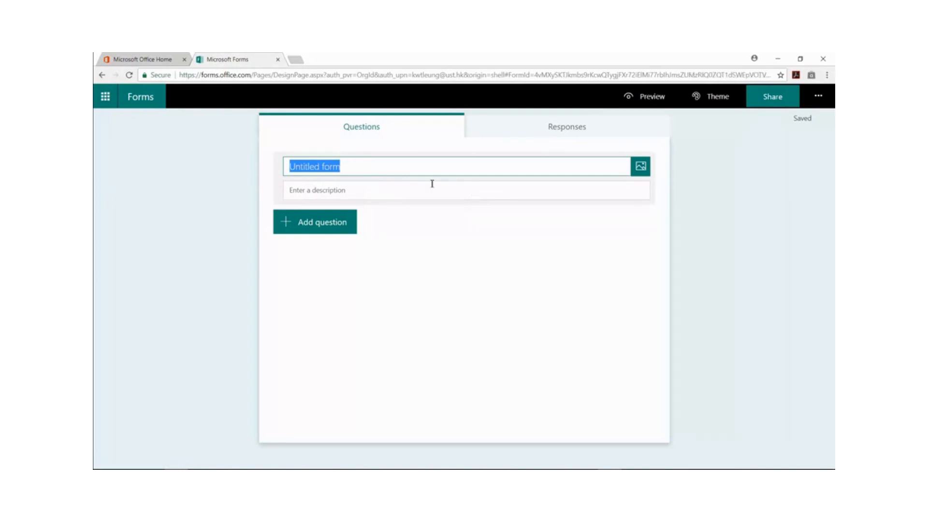
text(App)
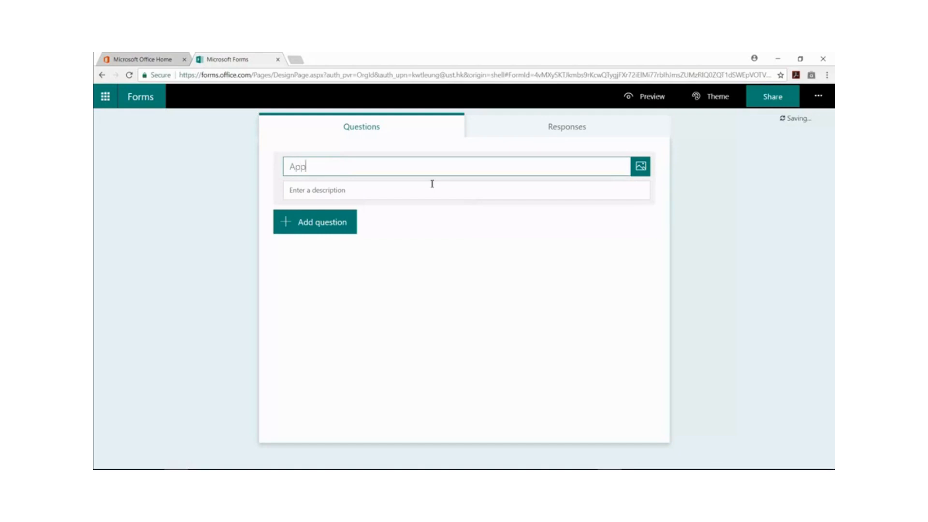
text(liance Damage Report Form)
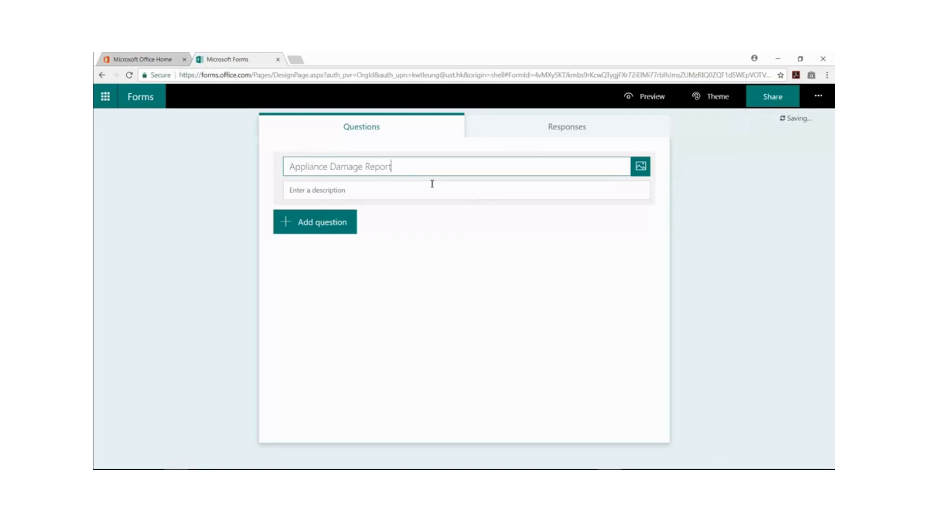
click(509, 198)
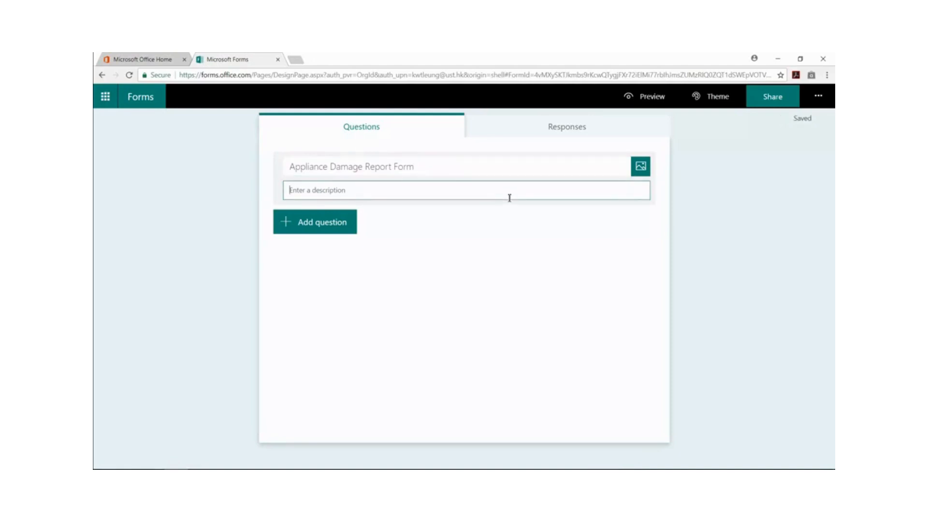
text(An excel form to report d)
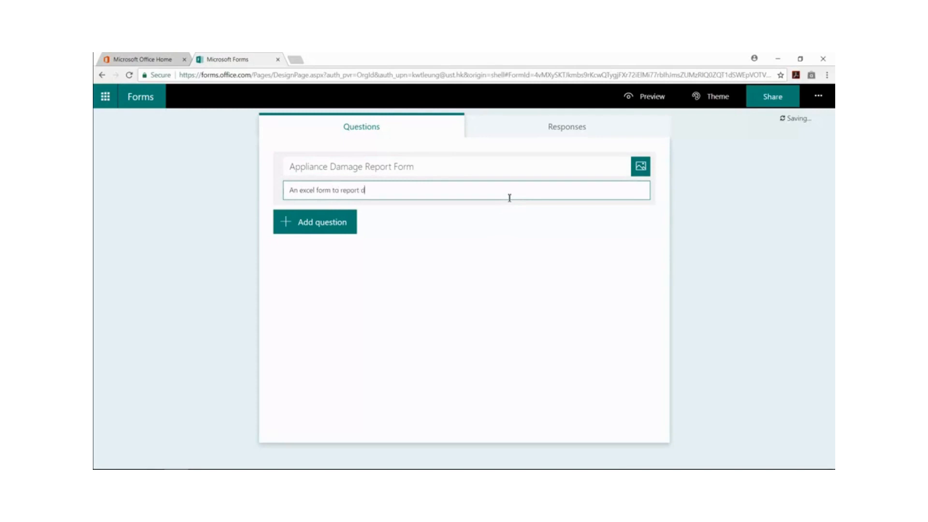
text(amage or malfunctioning of home appli)
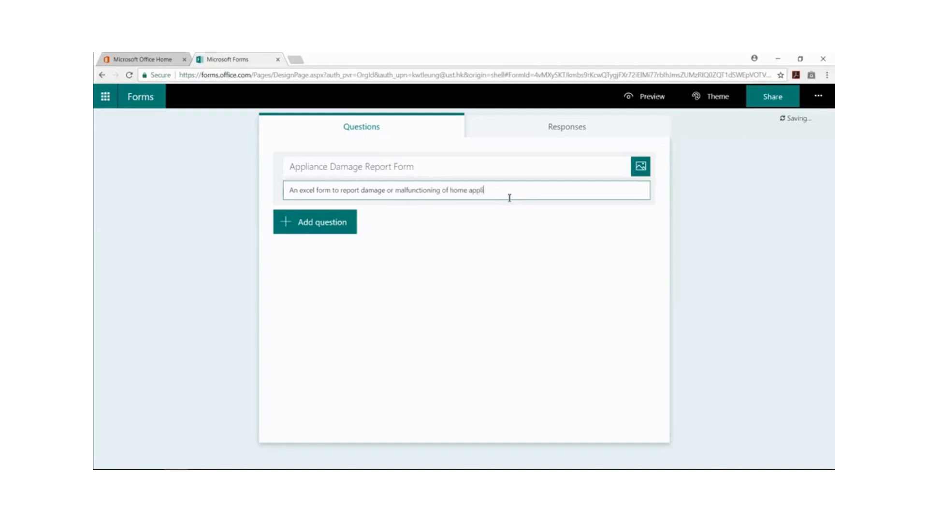
text(ances.)
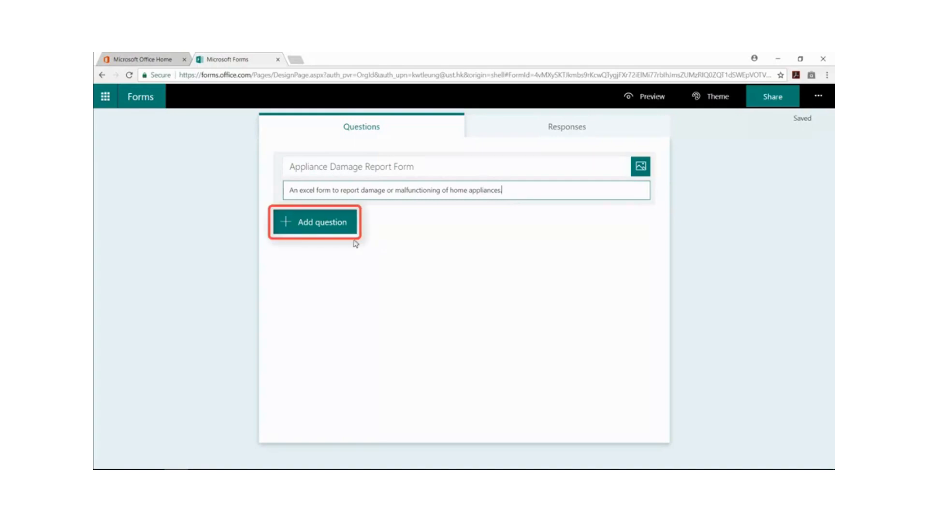
Add a text question named "Customer Name" and make it required.
click(338, 221)
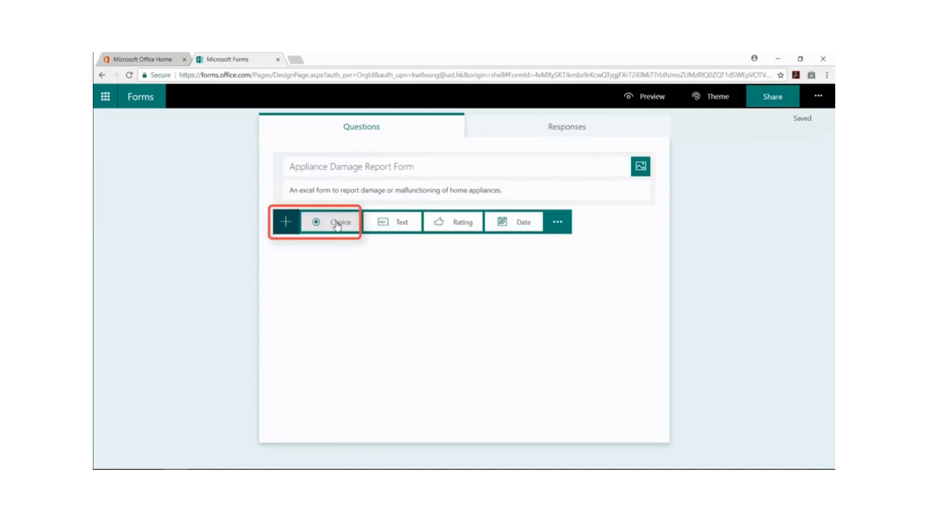
click(400, 226)
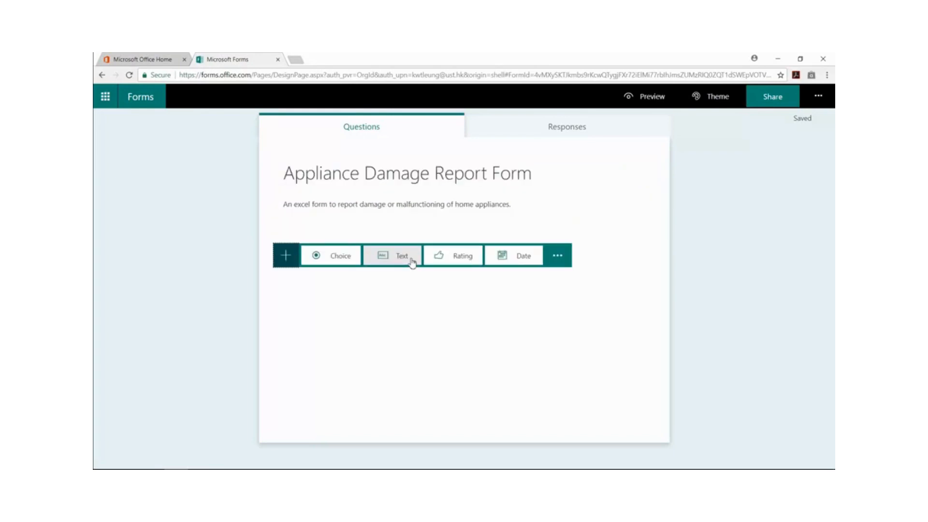
click(411, 262)
text(Customer Name)
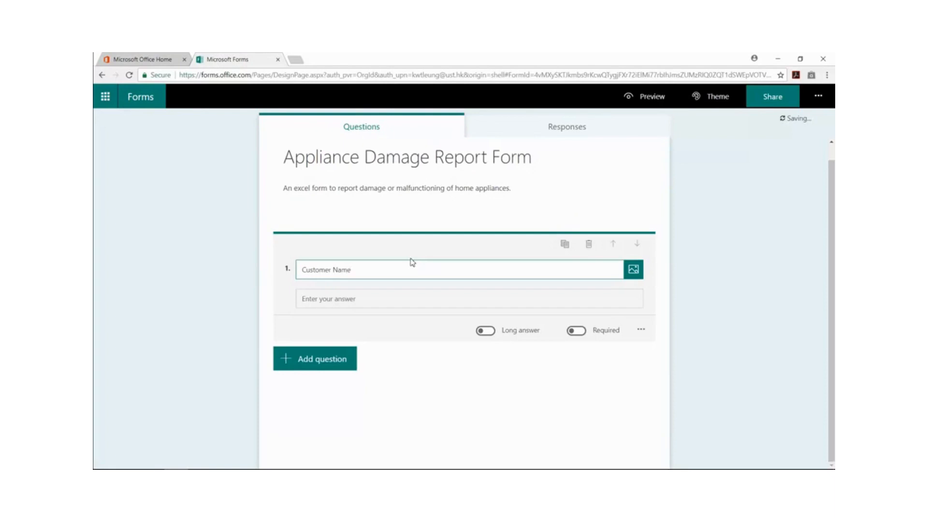
click(576, 331)
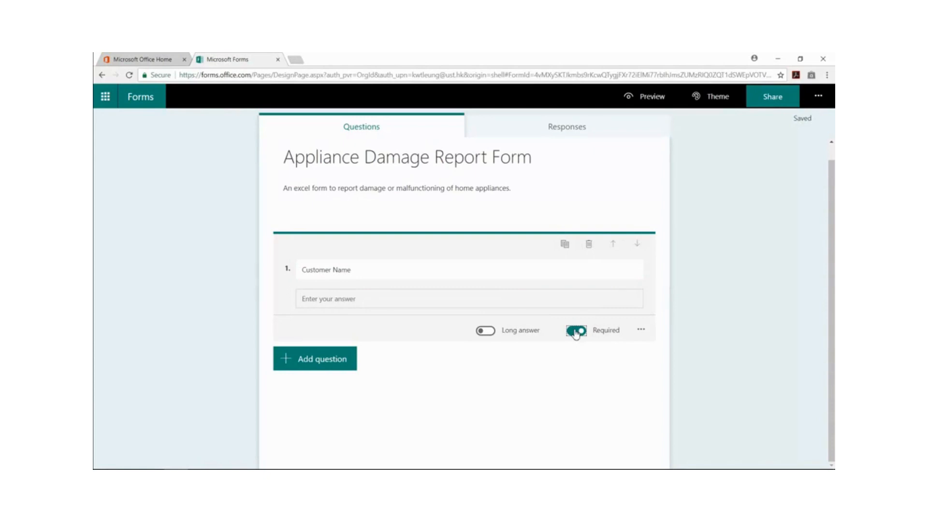
Add an optional text question named "Age" and restrict its answer to a number.
click(338, 363)
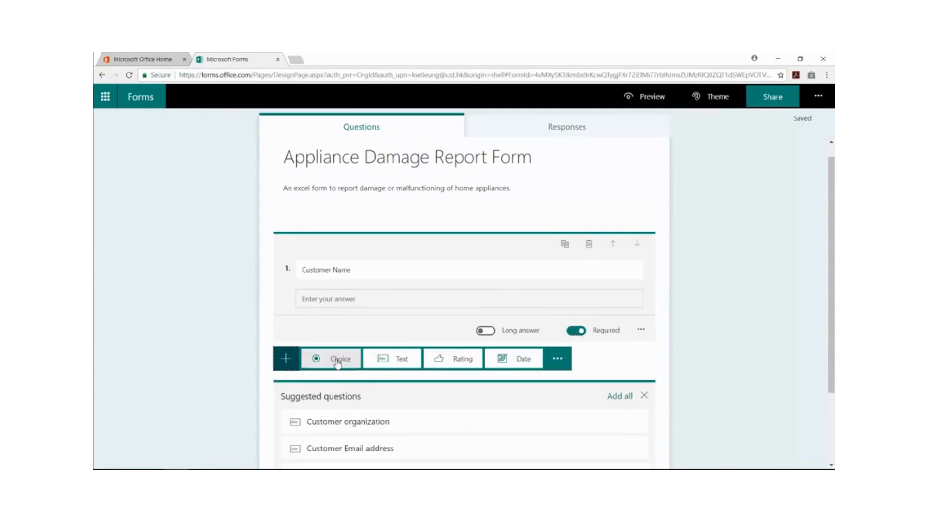
click(388, 360)
text(Age)
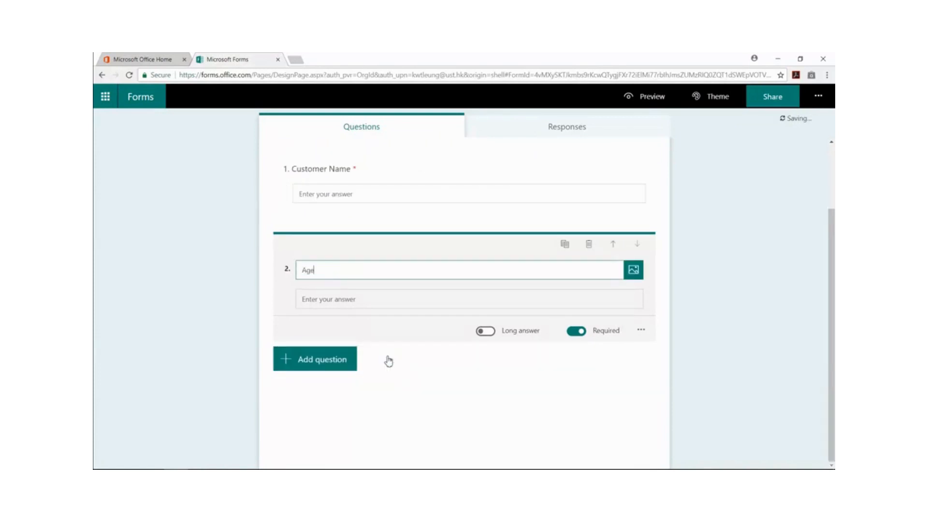
click(578, 332)
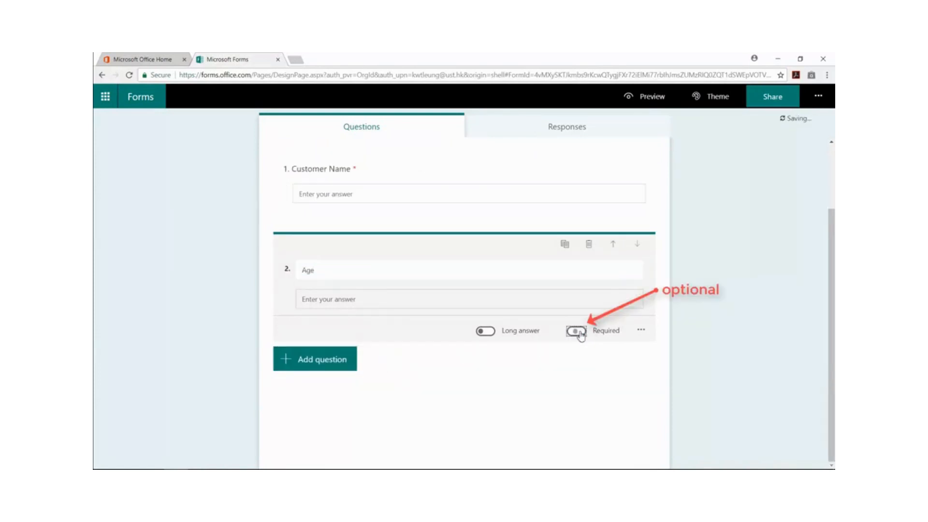
click(642, 330)
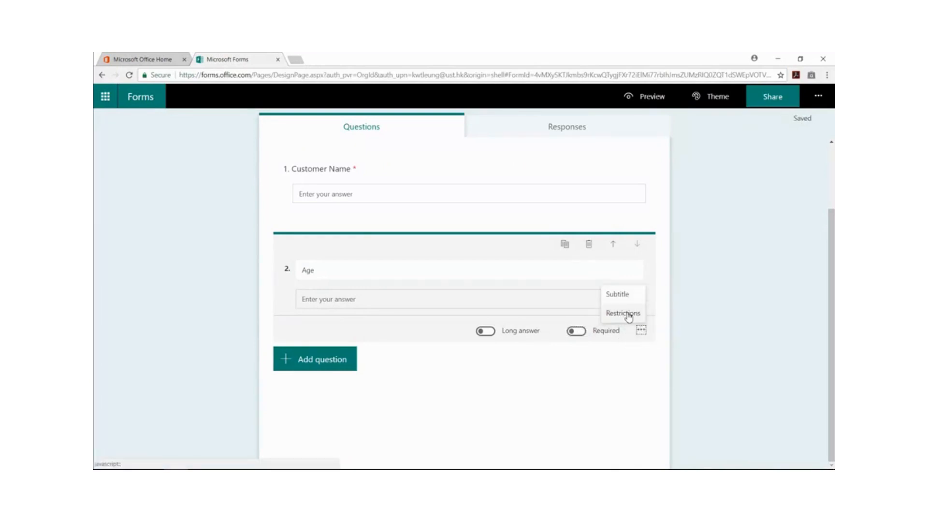
click(628, 315)
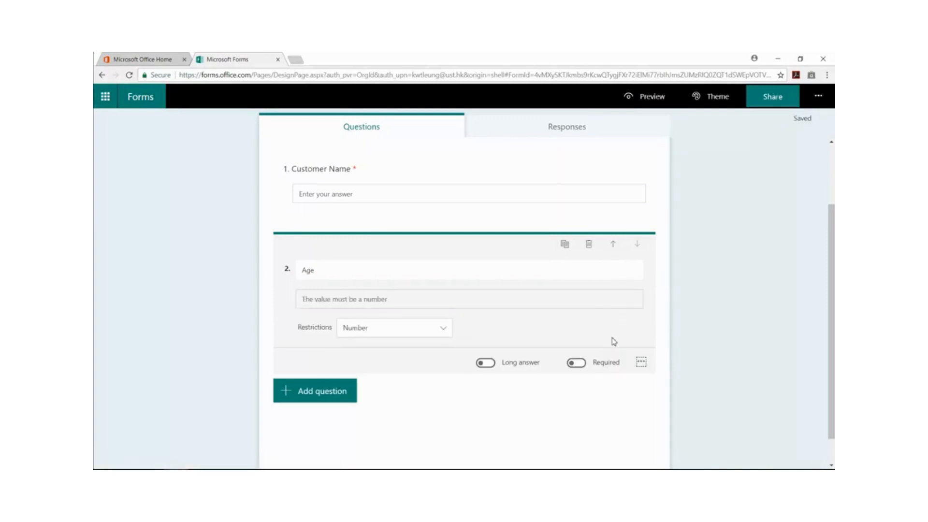
Add a choice question named "Report Item" with the options Lamp, Air Conditioner and Refrigerator.
click(350, 395)
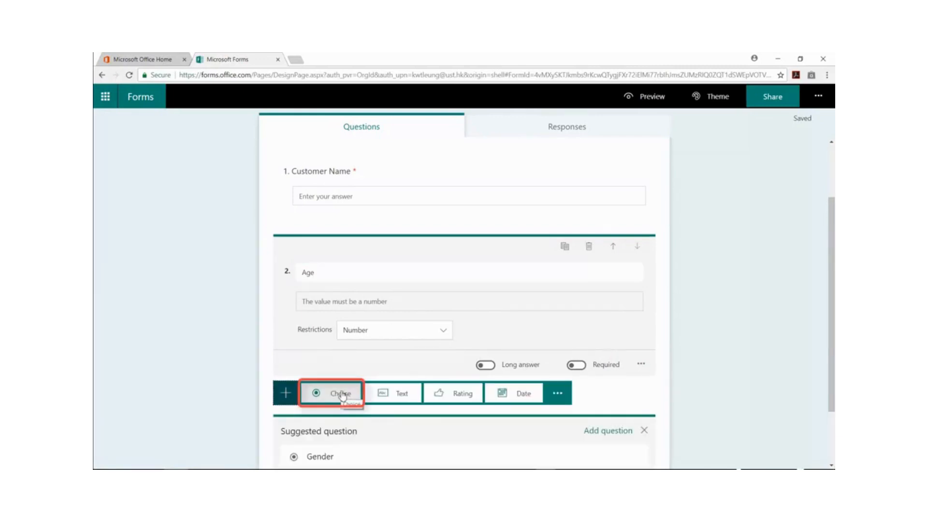
click(341, 394)
text(Report Item)
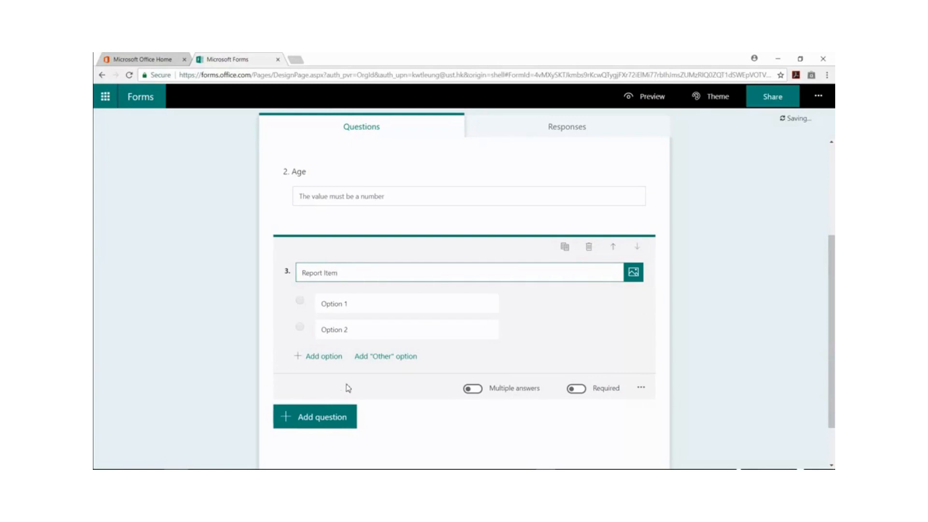
click(381, 307)
text(Lamp)
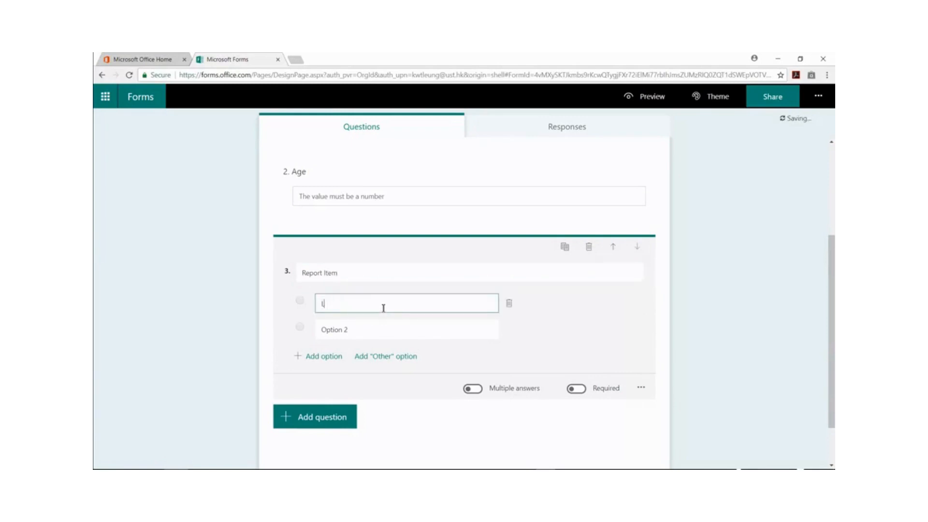
click(379, 325)
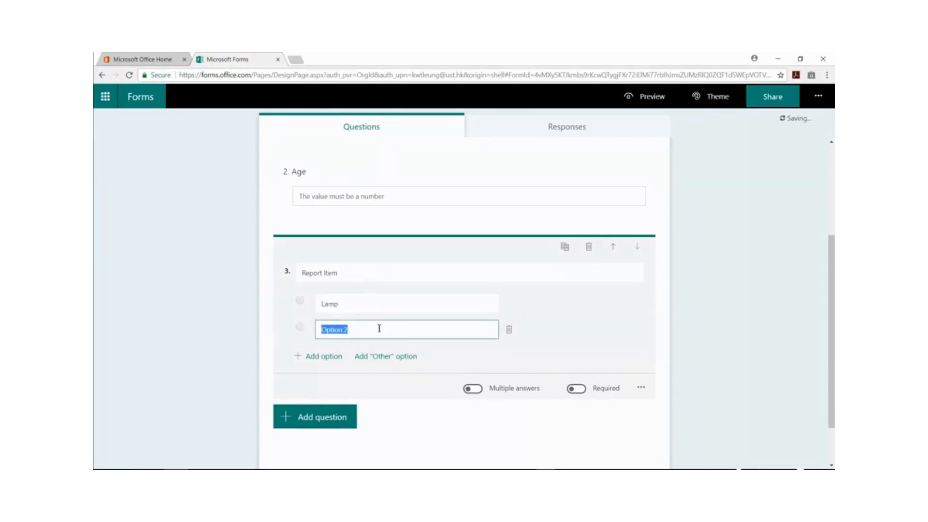
text(Air Conditioner)
click(340, 359)
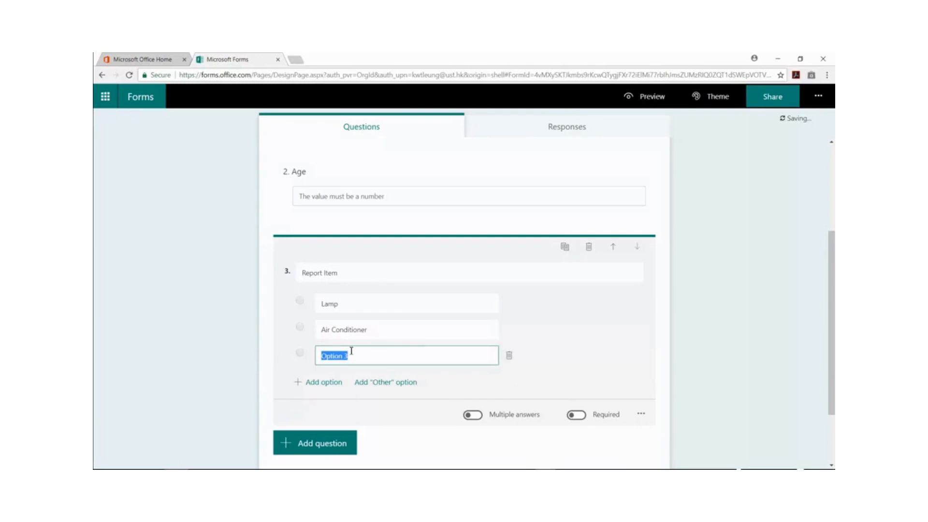
text(Refrigerator)
scroll(475, 397, down, 1)
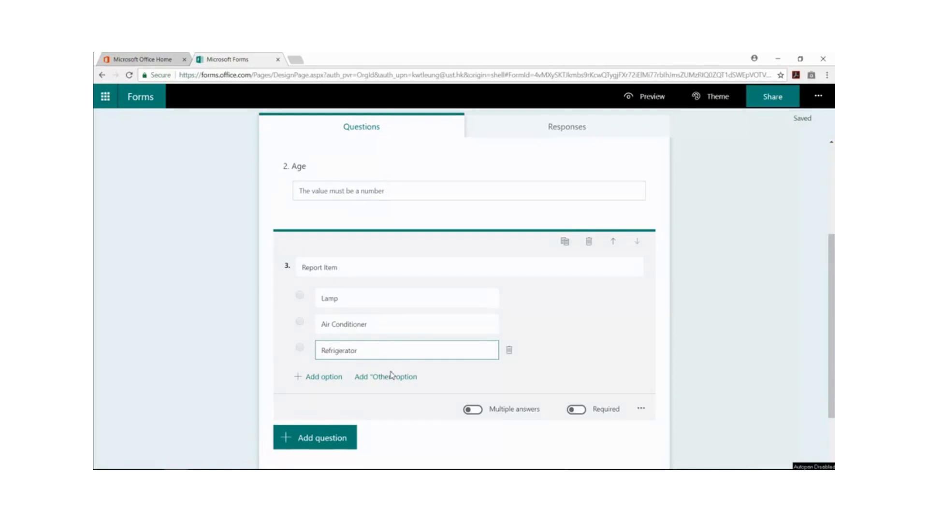
Add a text question named "Issues" after the Report Item question.
click(355, 438)
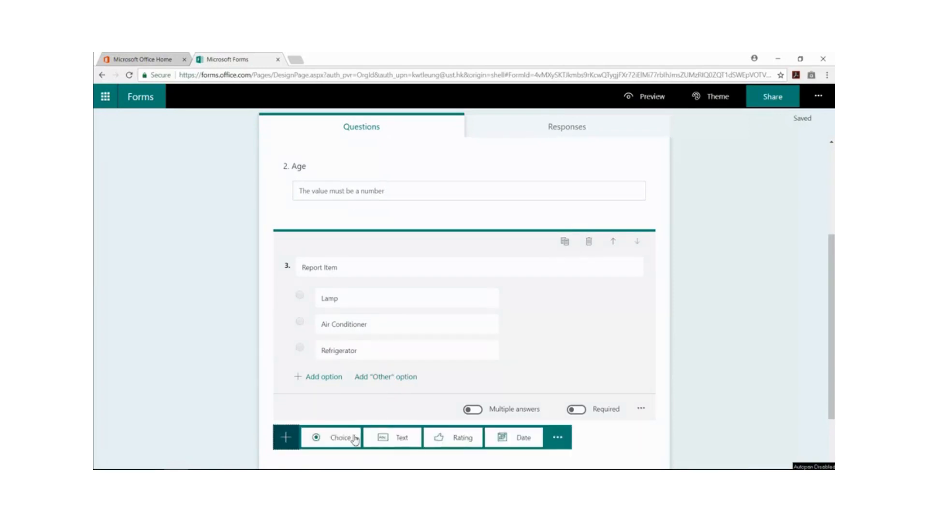
click(392, 441)
text(Issues)
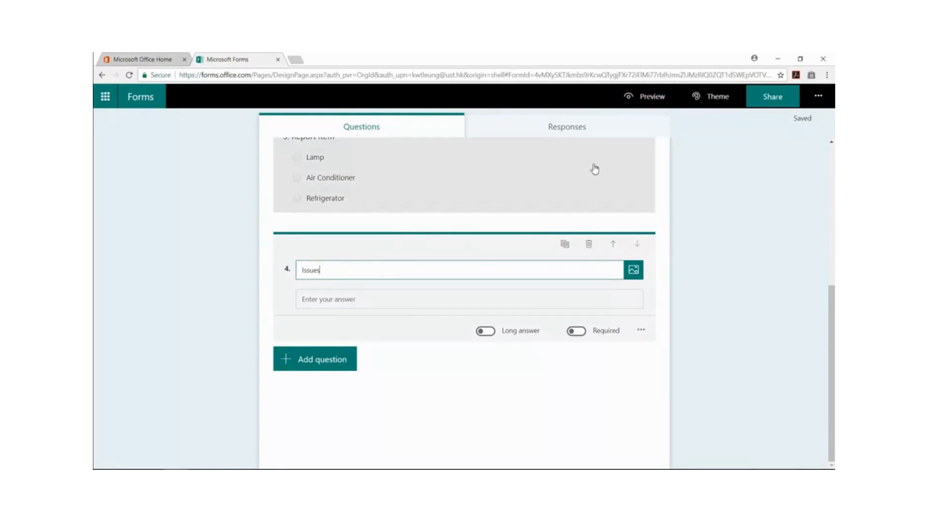
Preview the whole form in the computer layout and return to editing the questions.
click(663, 106)
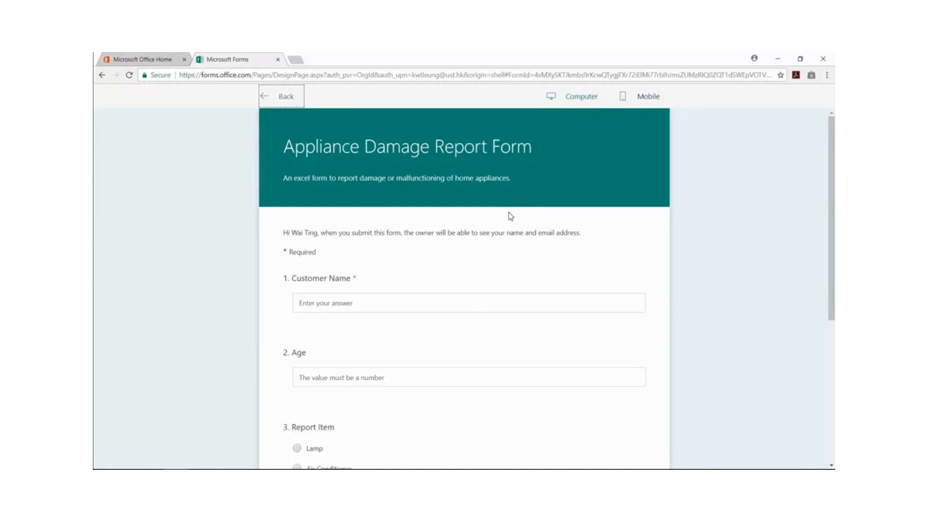
scroll(498, 214, down, 5)
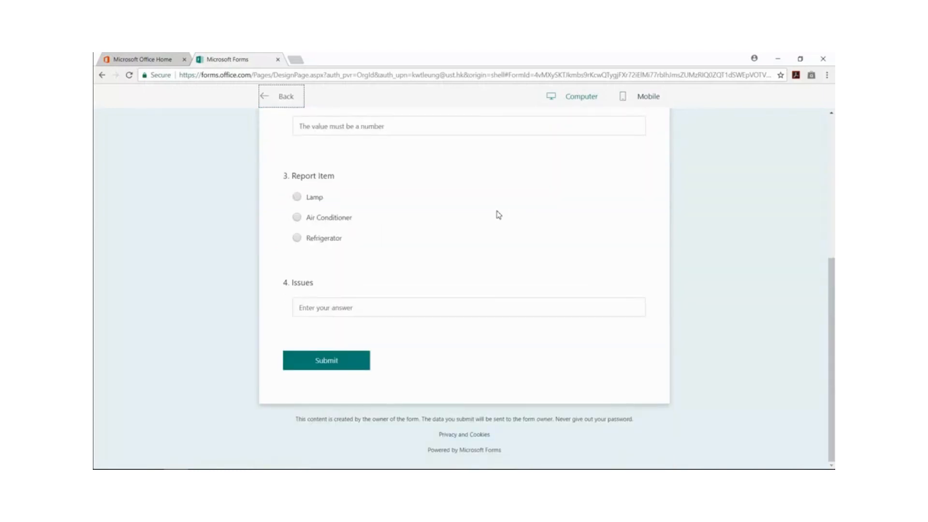
scroll(498, 214, up, 5)
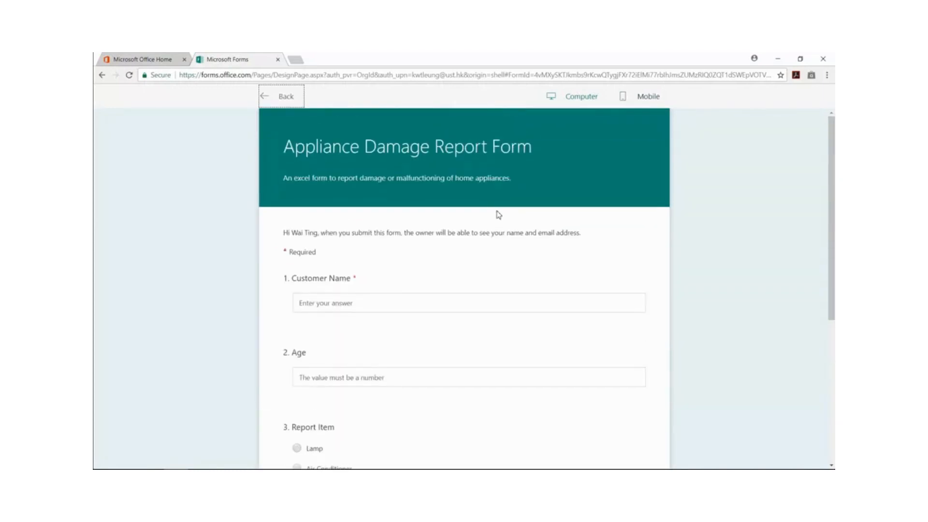
click(282, 97)
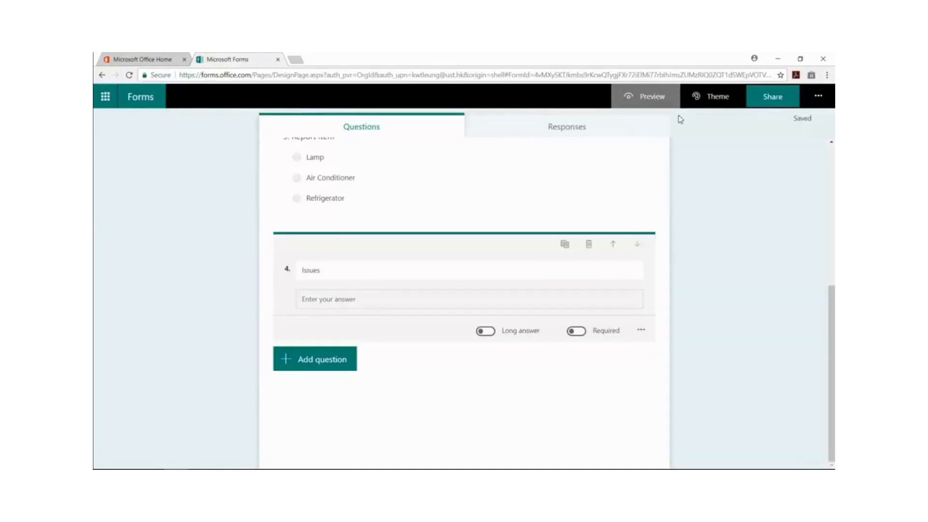
Copy the form's response link from the sharing options and open it in a new browser tab.
click(778, 99)
click(800, 192)
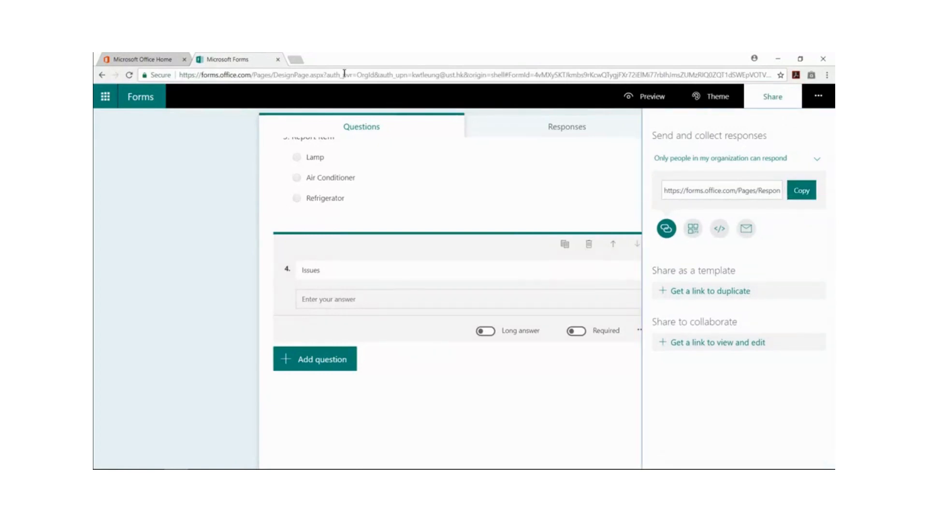
click(295, 60)
key(ctrl+v)
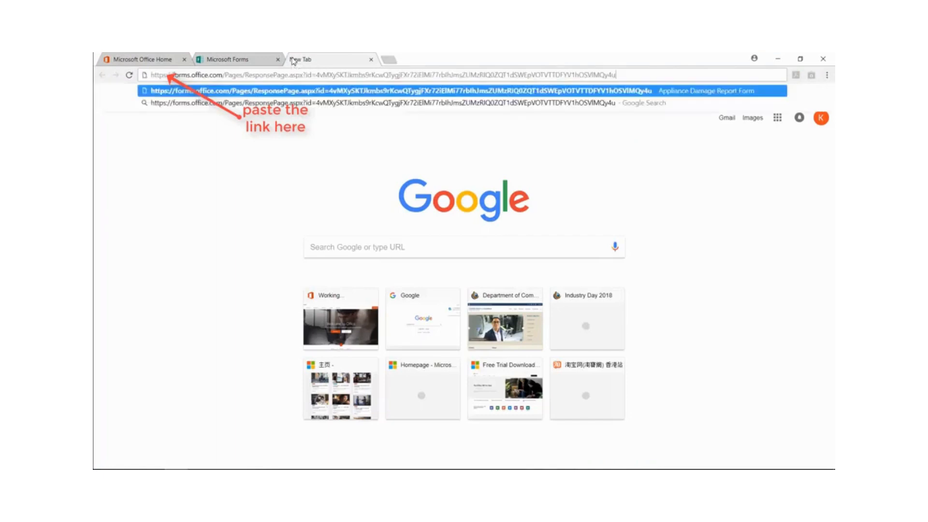
key(Return)
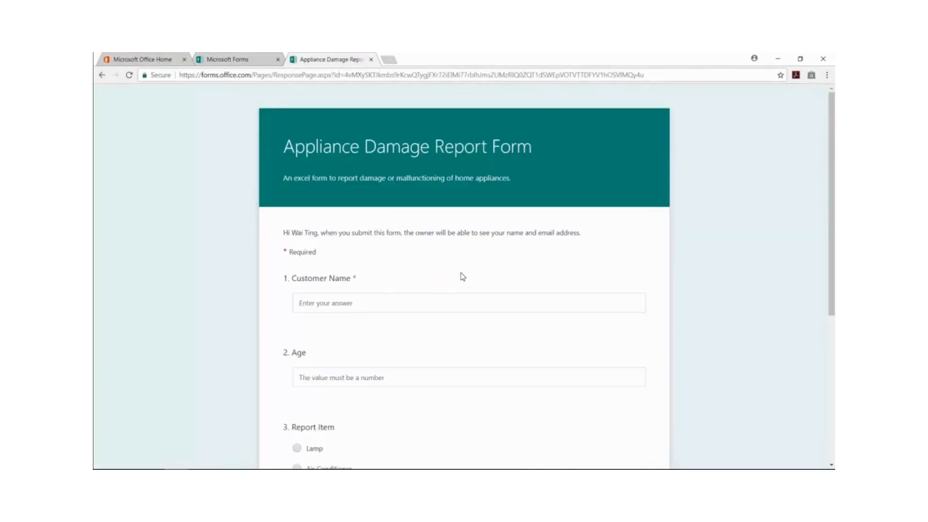
Enter the customer's name in the Customer Name answer.
click(424, 299)
text(Kenneth)
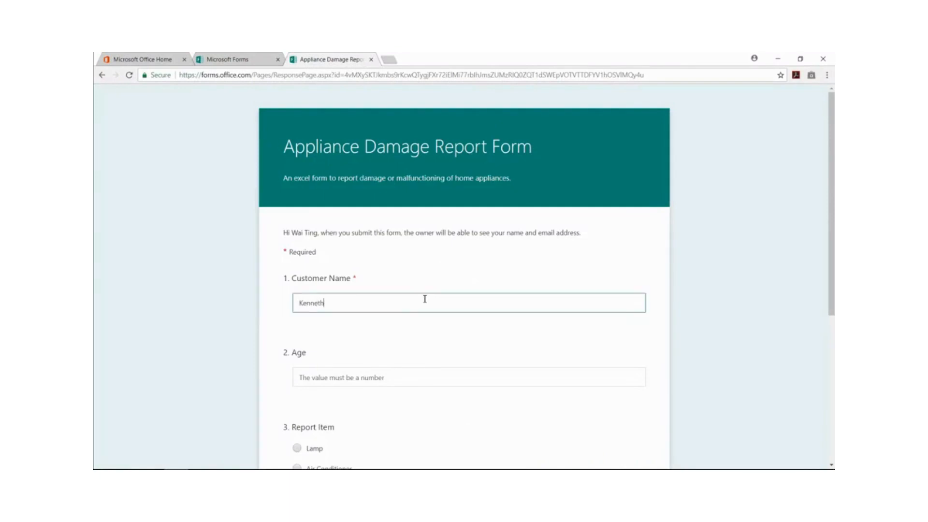
Try the non-numeric answer "twenty" for the Age question and clear it.
click(405, 377)
text(twenty)
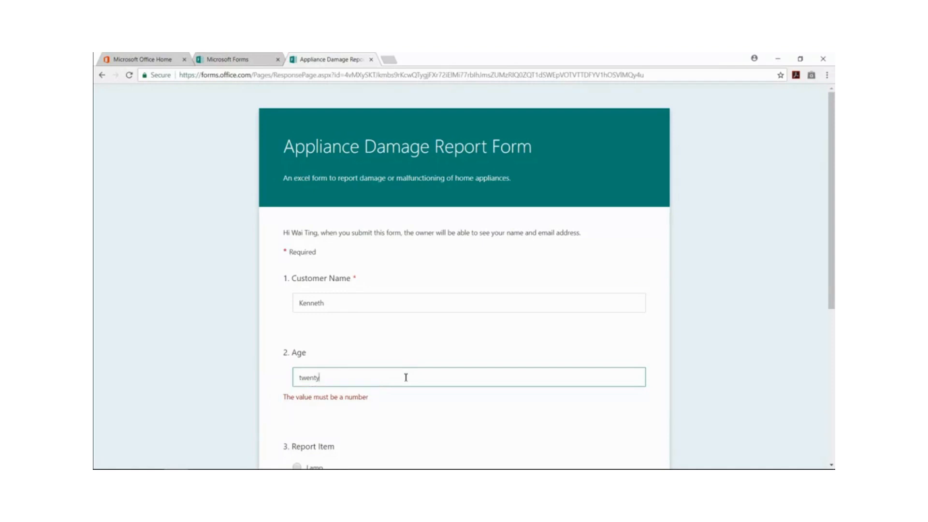
key(BackSpace)
key(BackSpace)
key(BackSpace)
key(BackSpace)
key(BackSpace)
key(BackSpace)
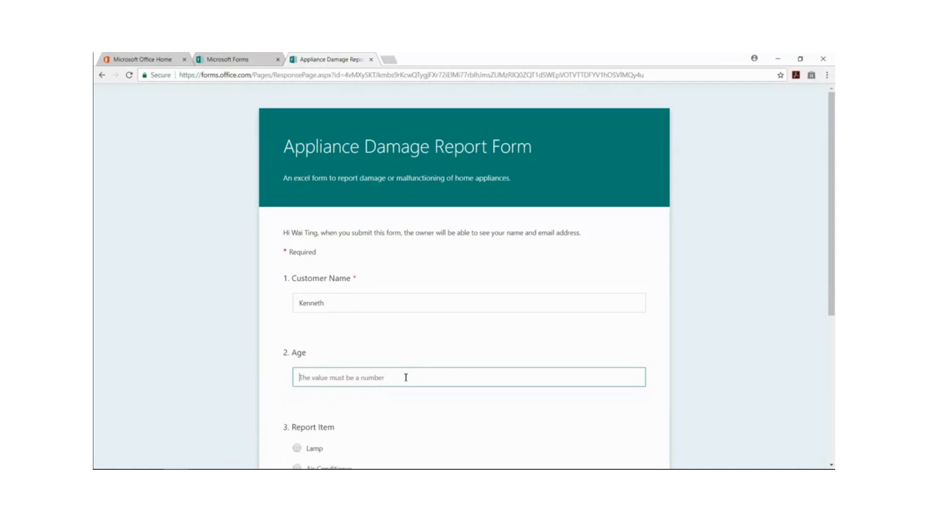
Answer the Age question with 20.
text(20)
scroll(459, 336, down, 2)
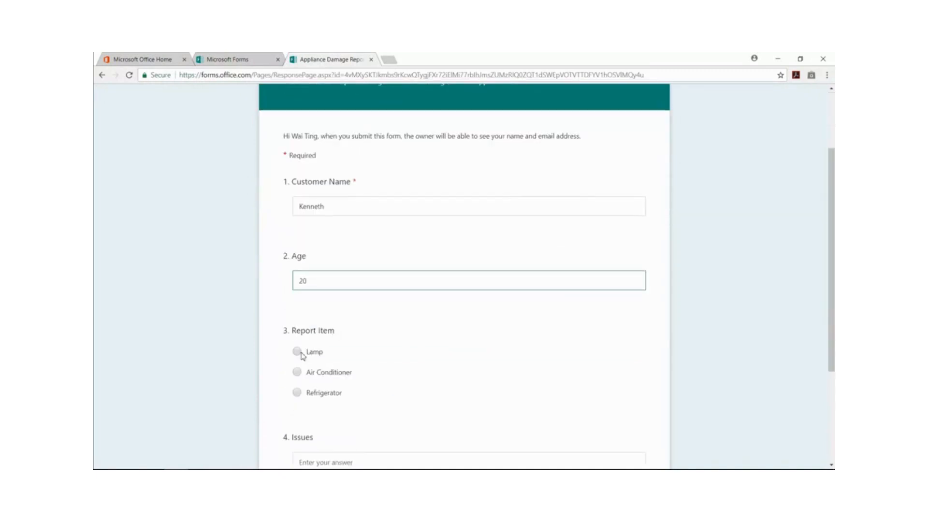
Choose Lamp as the report item, describe the issue as "broken" and submit the response.
click(301, 355)
scroll(384, 358, down, 2)
click(382, 362)
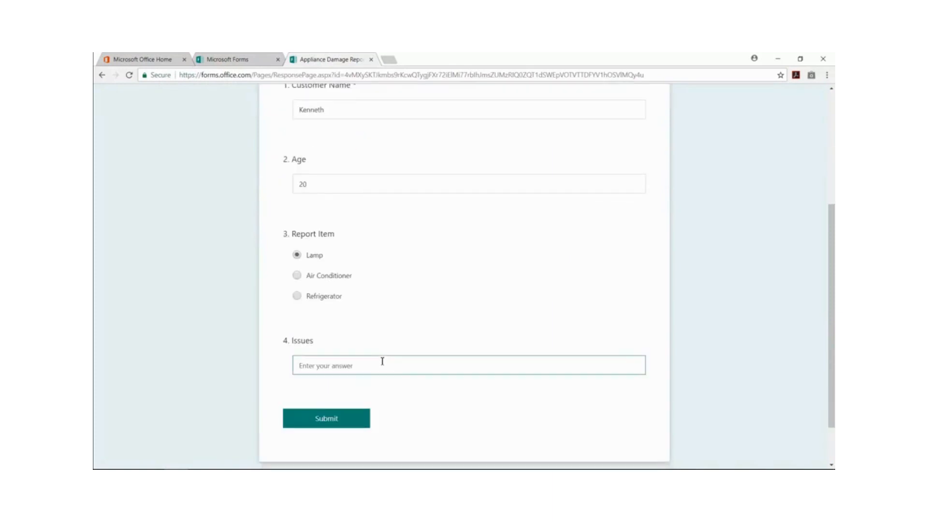
text(broken)
click(344, 417)
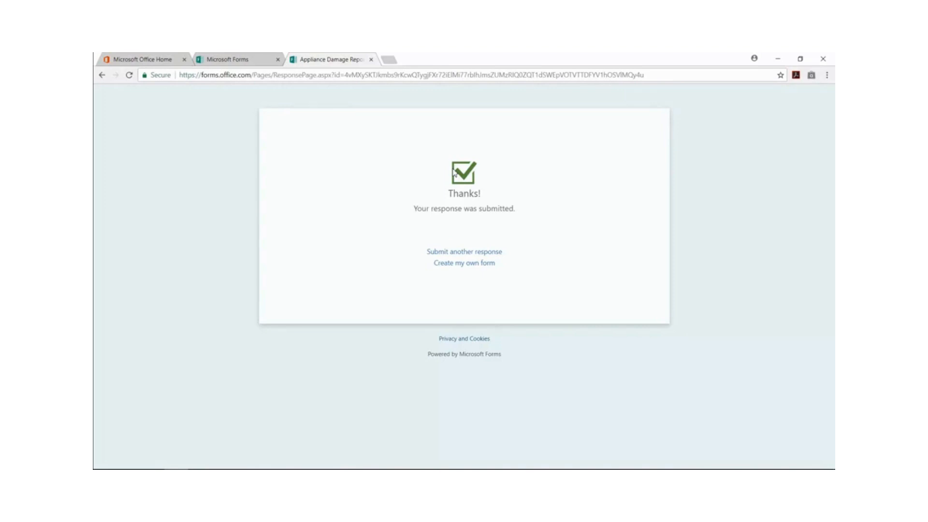
Reload the form for a second response and enter the customer's name and the age 35.
click(457, 75)
key(Return)
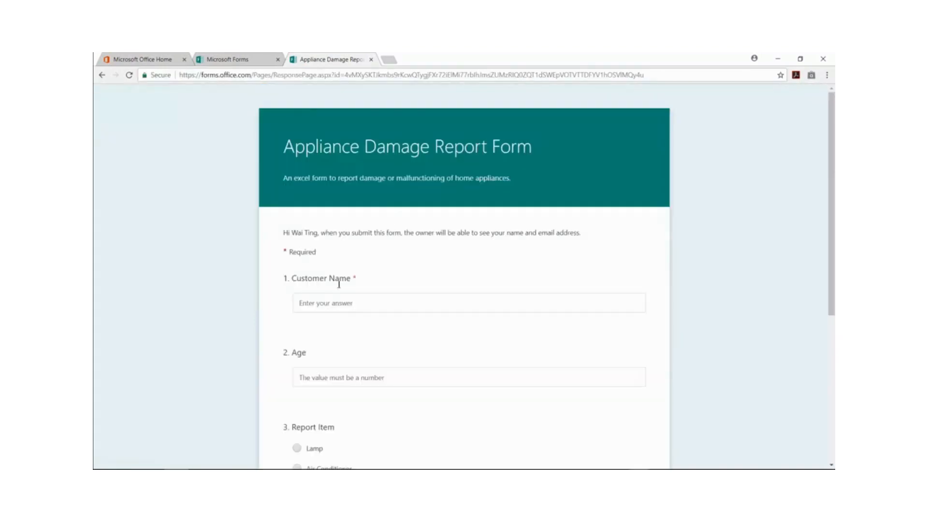
click(329, 303)
text(Dave)
click(303, 377)
text(35)
Choose Air Conditioner as the report item, enter "not cold" as the issue and submit the response.
scroll(298, 411, down, 1)
click(297, 419)
scroll(338, 411, down, 2)
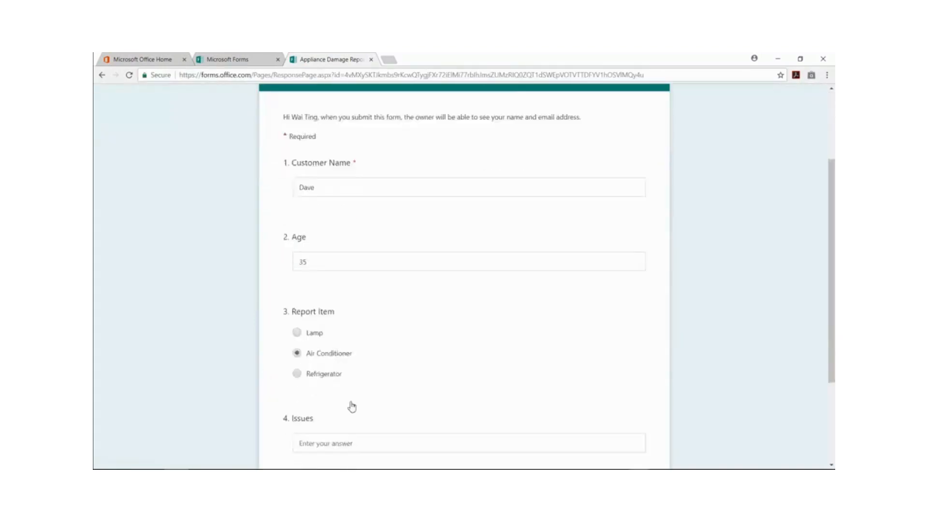
scroll(352, 407, down, 1)
click(348, 413)
text(not cold)
scroll(349, 419, down, 1)
click(352, 422)
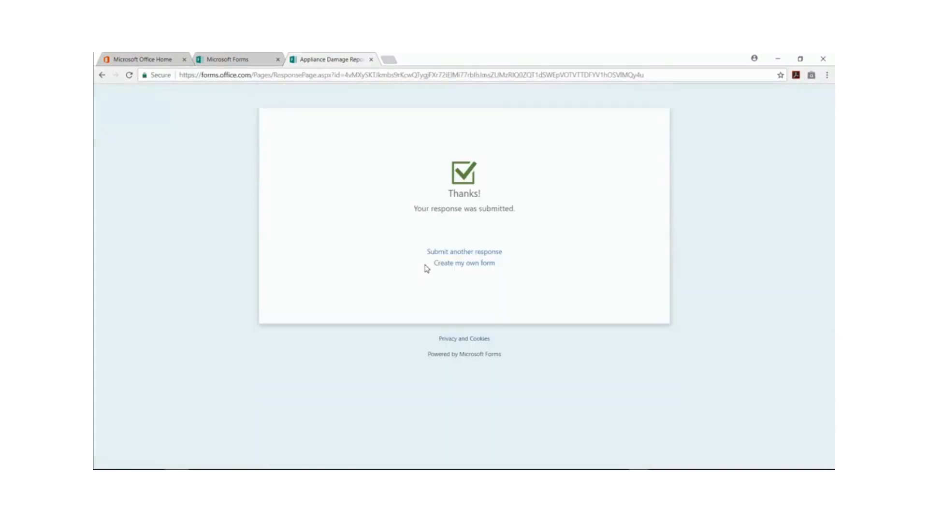
Reload the form for a third response and enter the customer's name and the age 50.
click(512, 76)
key(Return)
click(365, 307)
text(Peter)
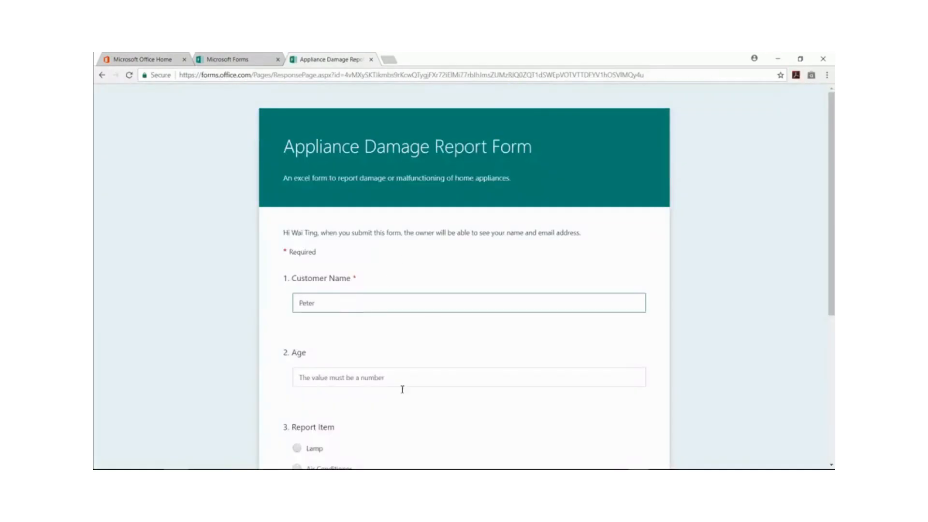
click(402, 387)
text(50)
Choose Refrigerator as the report item, enter "it has bad smell" as the issue and submit the response.
scroll(276, 415, down, 2)
scroll(328, 402, down, 2)
click(359, 414)
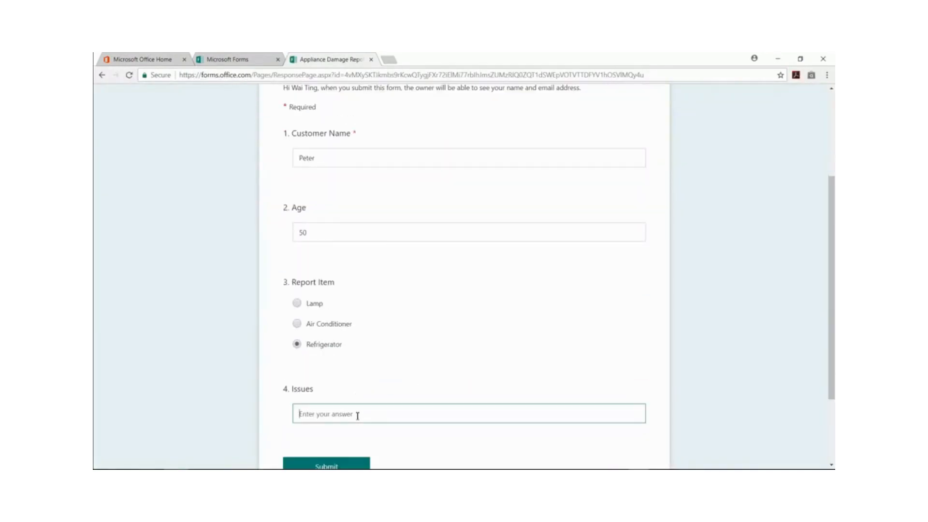
text(it has bad smell)
scroll(359, 415, down, 1)
click(359, 422)
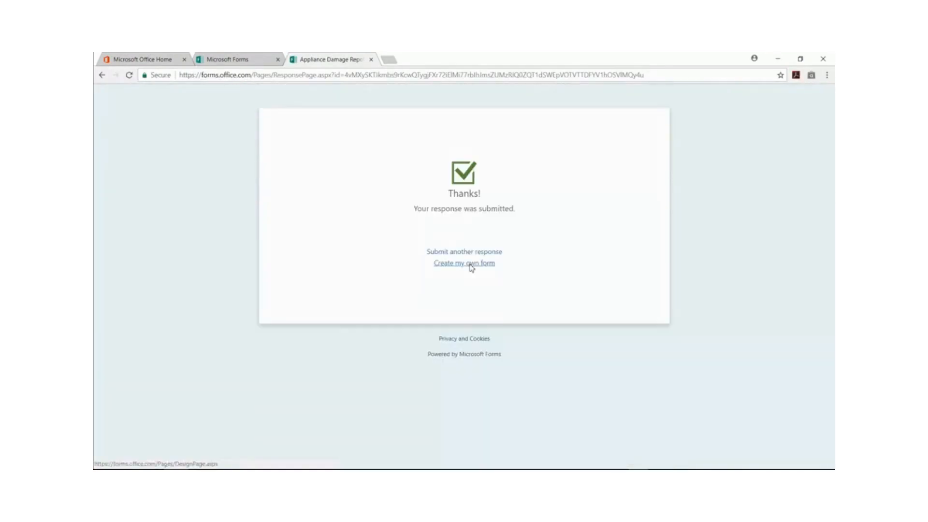
Reload the form for a fourth response and enter the customer's name and the age 18.
click(469, 76)
key(Return)
click(338, 305)
text(Gibson)
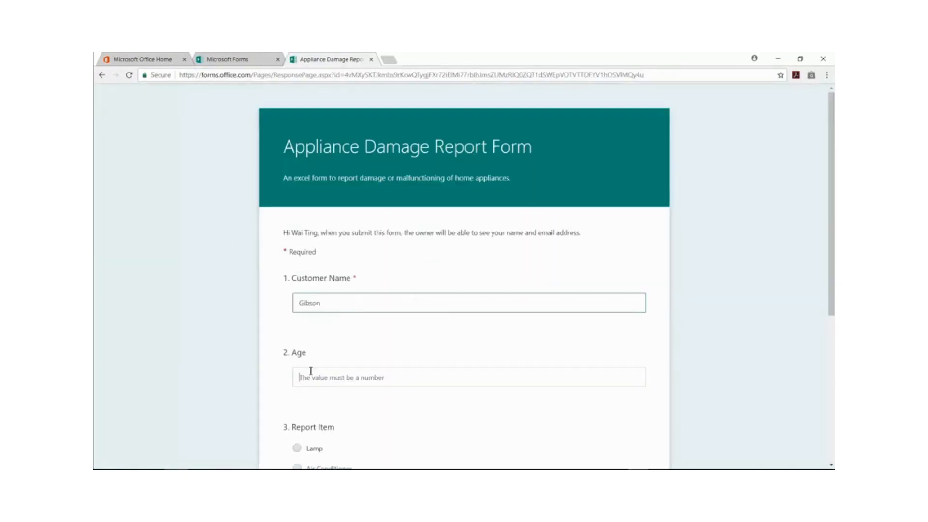
text(18)
Choose Air Conditioner as the report item, enter "much noise" as the issue and submit the response.
key(Tab)
key(Down)
key(Tab)
text(mu)
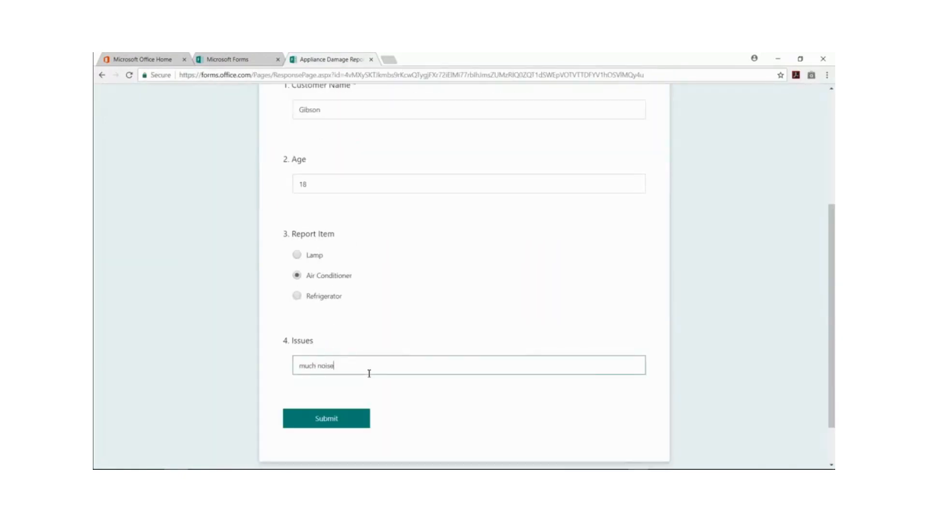
click(356, 418)
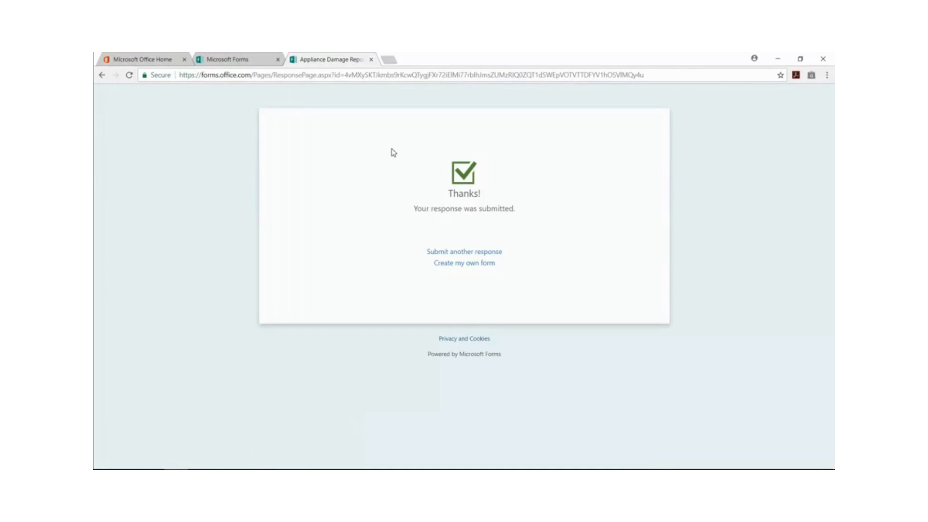
Return to the form's design page, review the collected responses and export them to an Excel workbook.
click(235, 60)
click(536, 129)
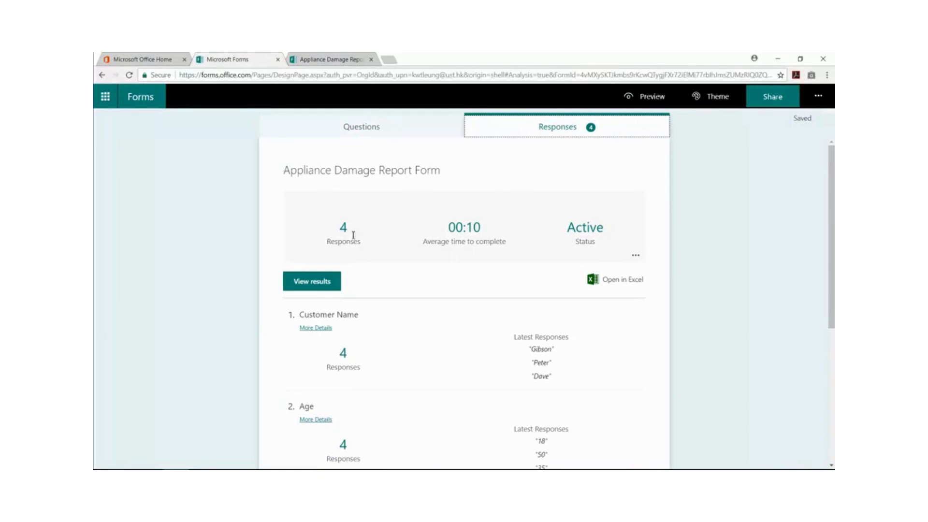
scroll(435, 255, down, 5)
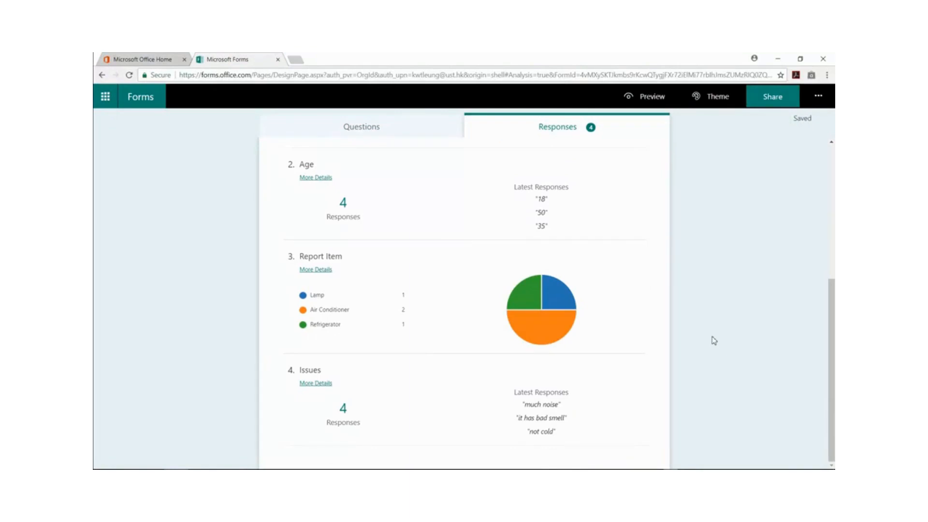
scroll(714, 340, up, 5)
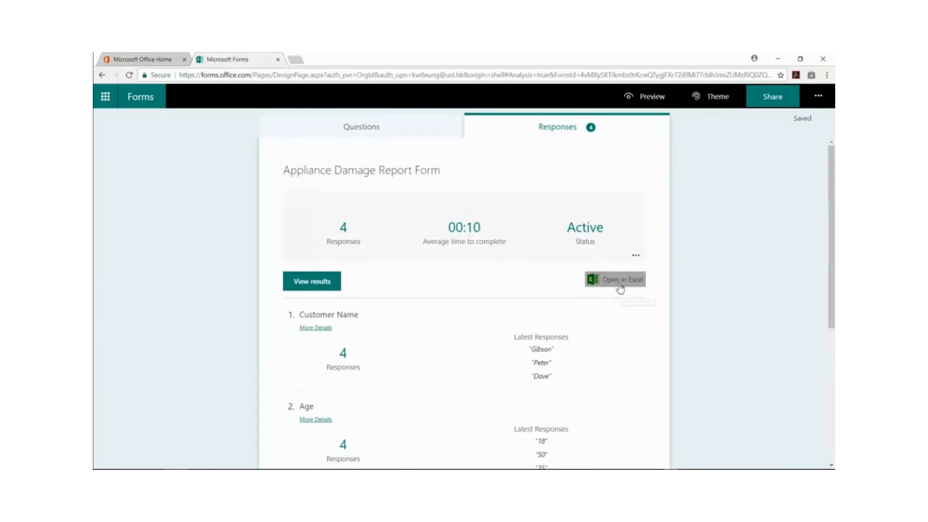
click(620, 287)
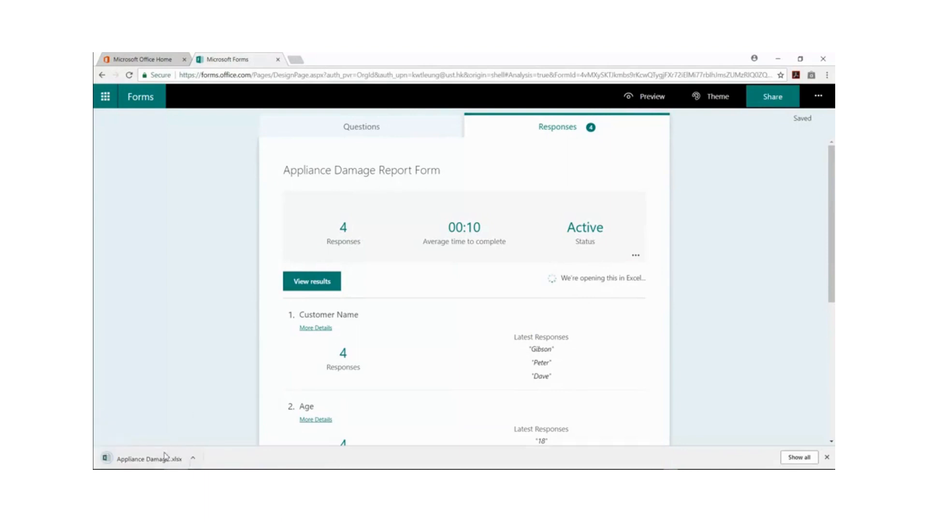